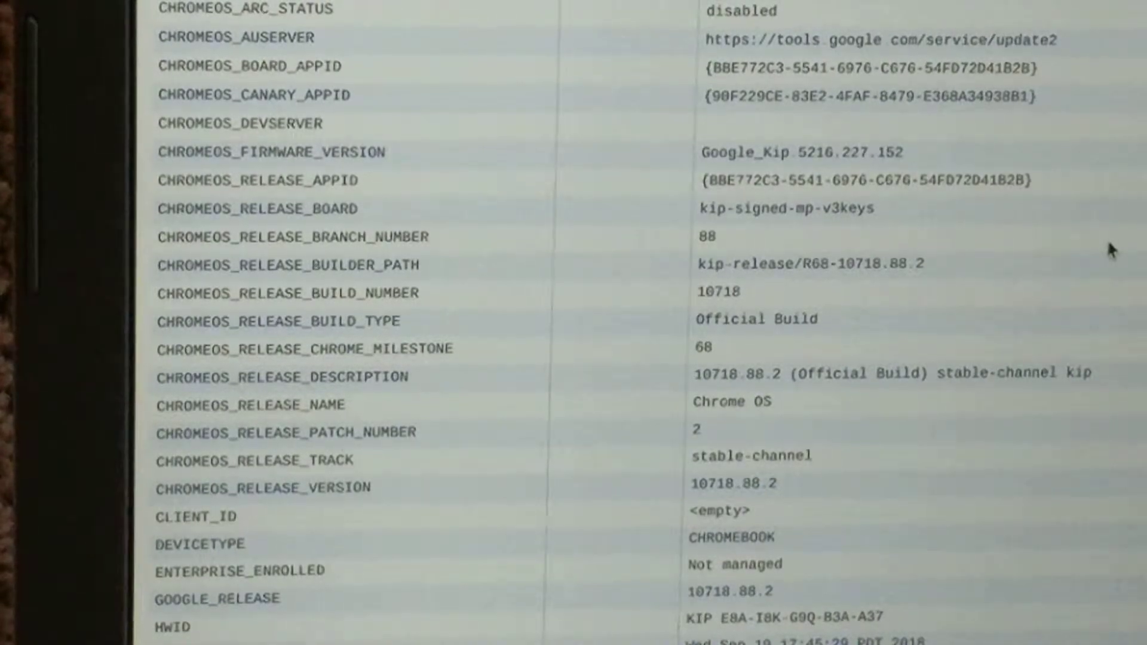
{"action": "scroll", "coordinate": [1108, 240], "scroll_direction": "down", "scroll_amount": 6}
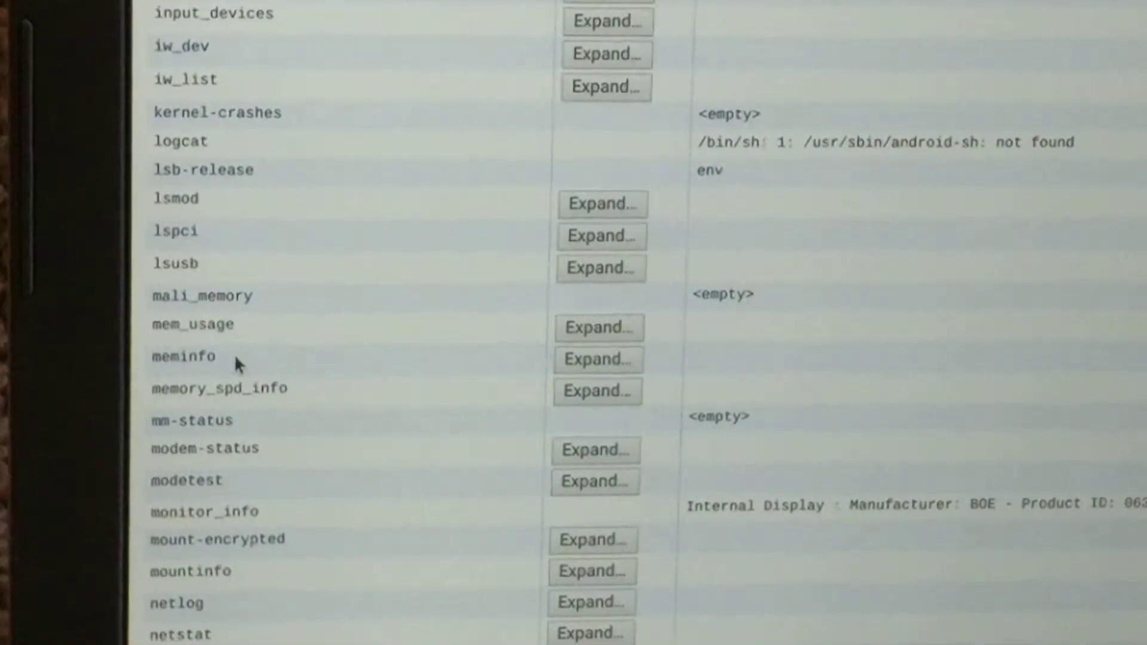
Expand the meminfo entry on chrome://system to show MemTotal of 3958032 kB.
{"action": "left_click", "coordinate": [629, 366]}
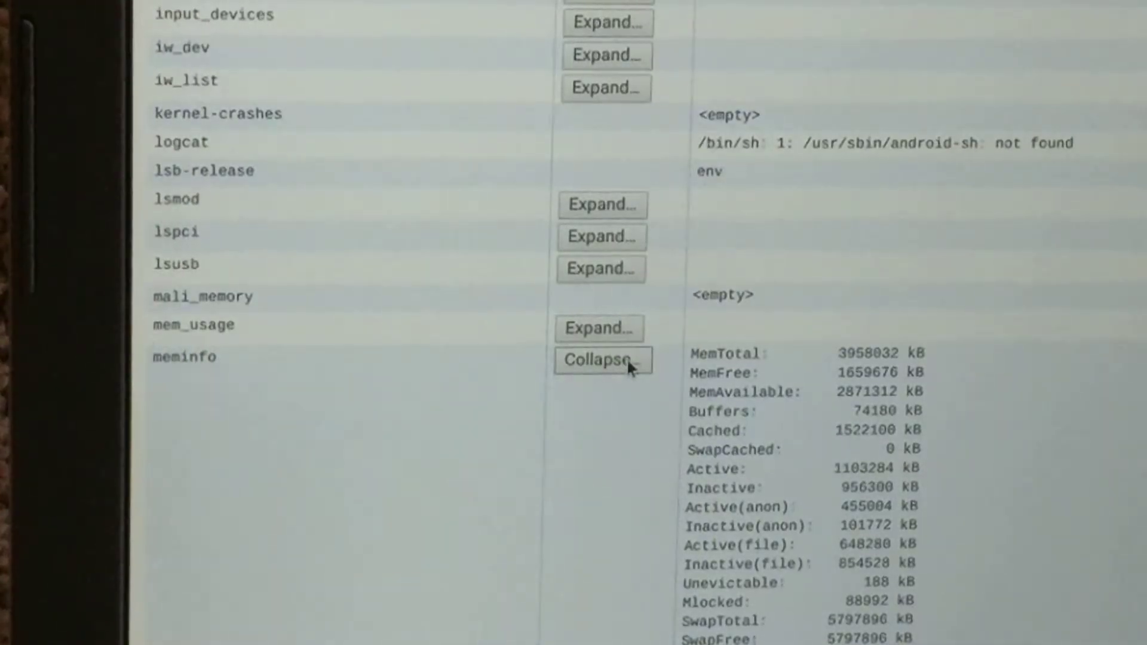
{"action": "scroll", "coordinate": [916, 414], "scroll_direction": "down", "scroll_amount": 3}
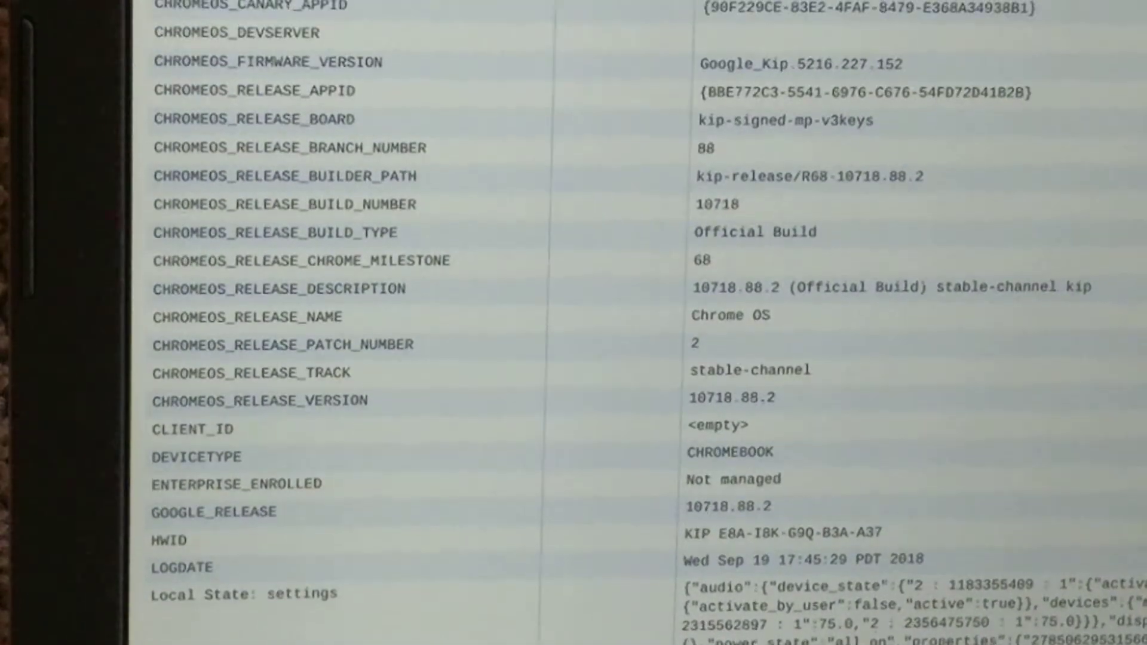
{"action": "scroll", "coordinate": [574, 323], "scroll_direction": "down", "scroll_amount": 3}
{"action": "scroll", "coordinate": [573, 323], "scroll_direction": "down", "scroll_amount": 2}
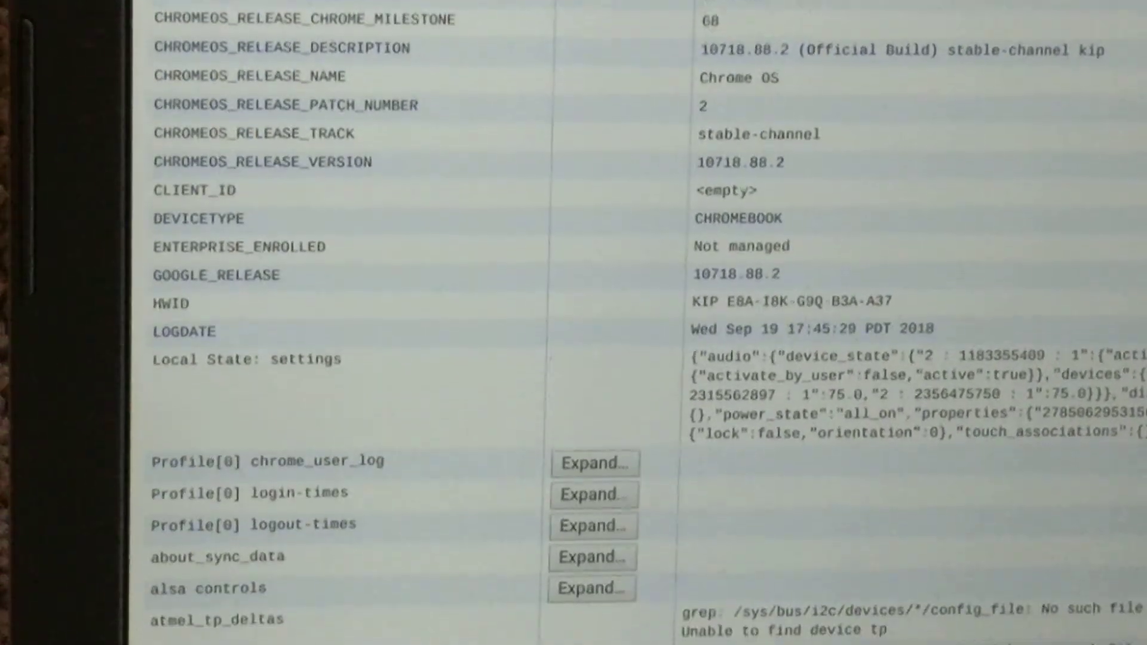